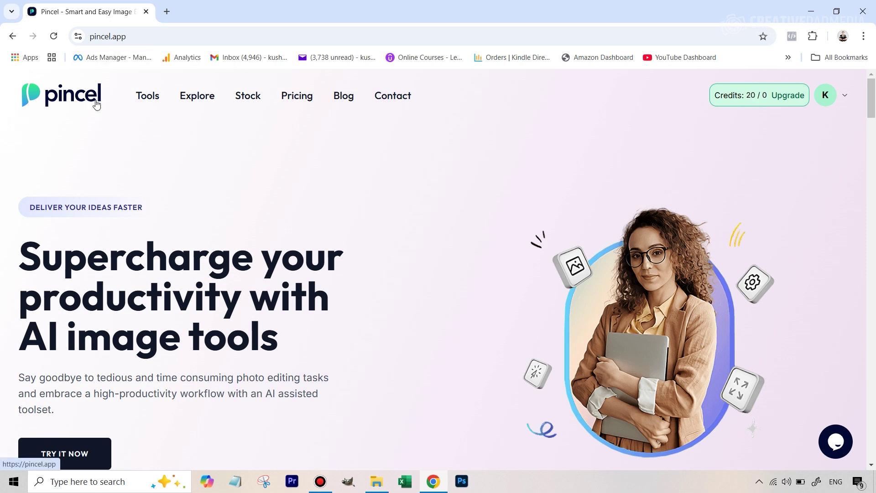
- Find Reimagine in Pincel's Tools catalogue and open it
left_click(153, 101)
scroll(394, 190, "down", 5)
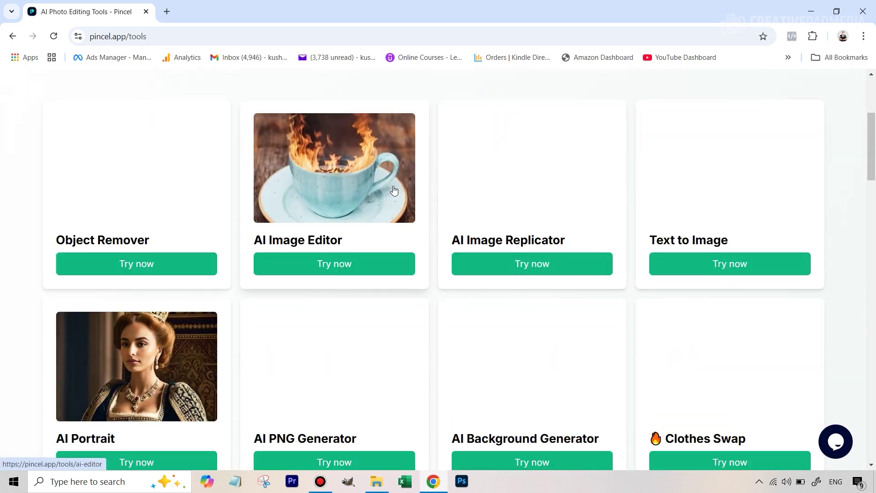
scroll(488, 218, "down", 6)
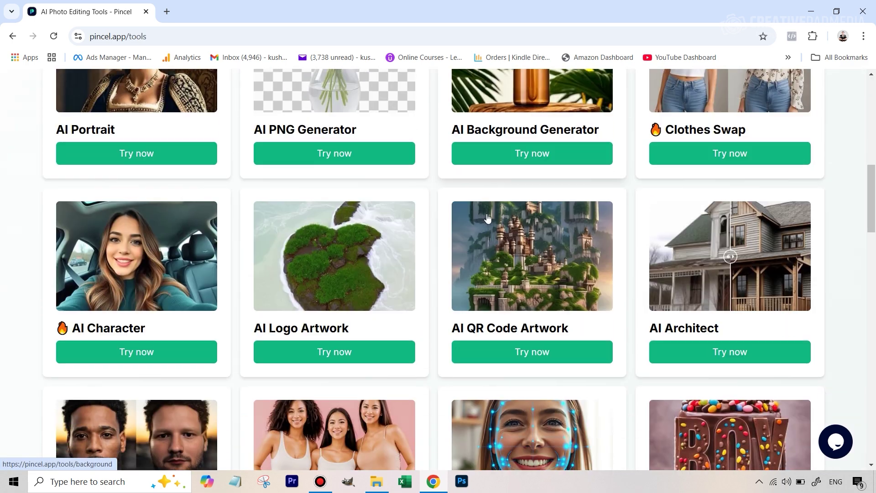
scroll(487, 218, "down", 10)
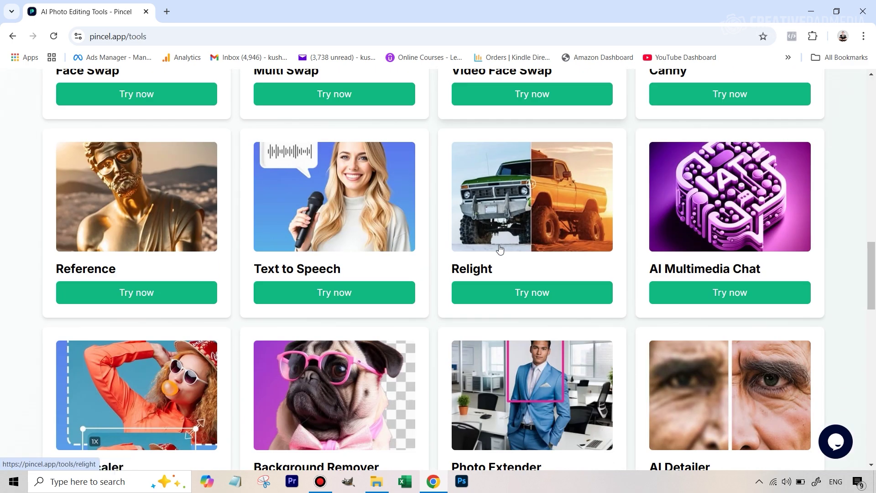
scroll(500, 248, "down", 12)
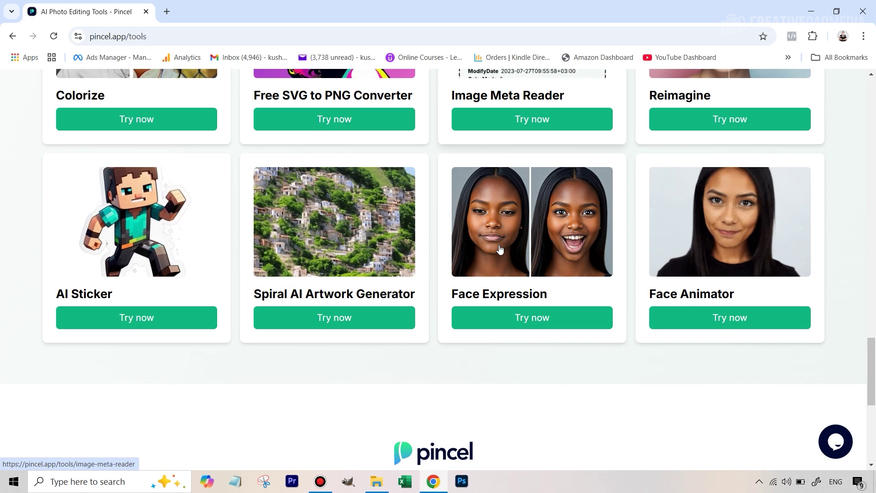
scroll(500, 249, "up", 9)
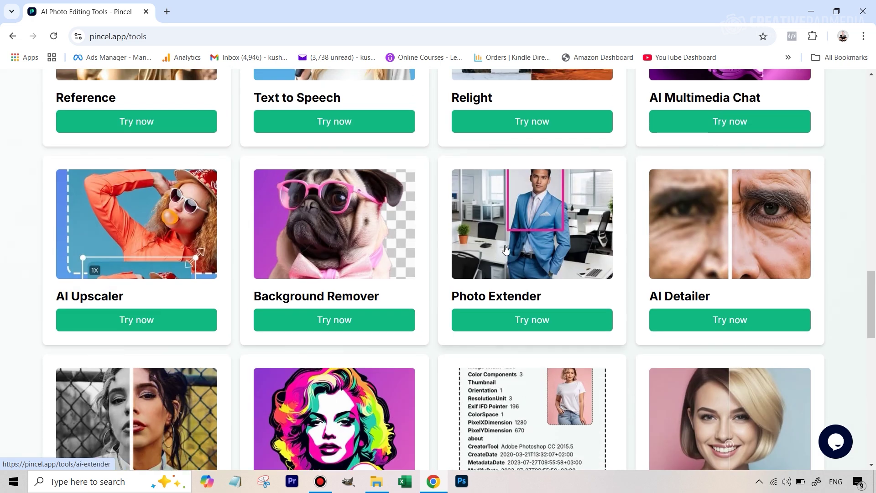
scroll(506, 249, "up", 6)
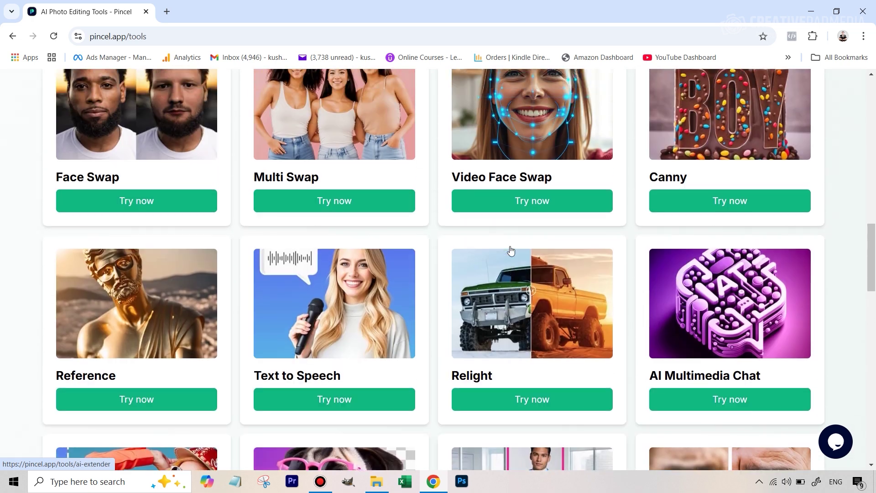
scroll(511, 251, "up", 6)
scroll(511, 250, "down", 12)
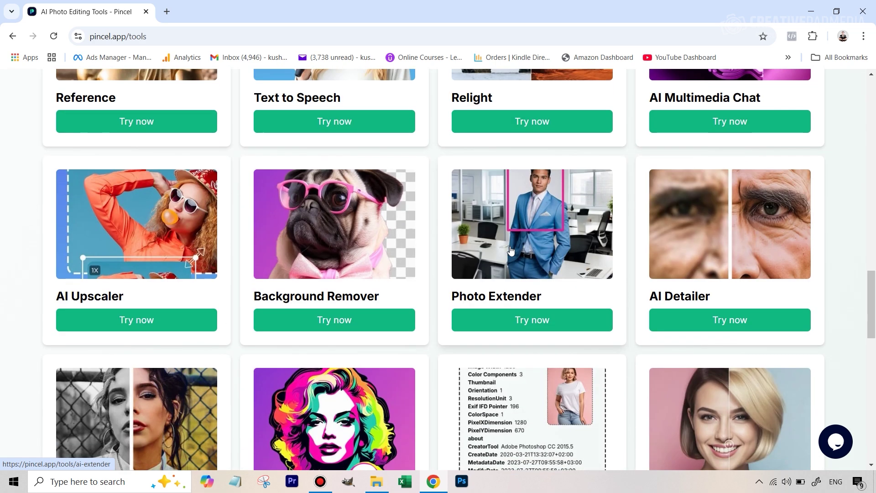
scroll(510, 250, "down", 9)
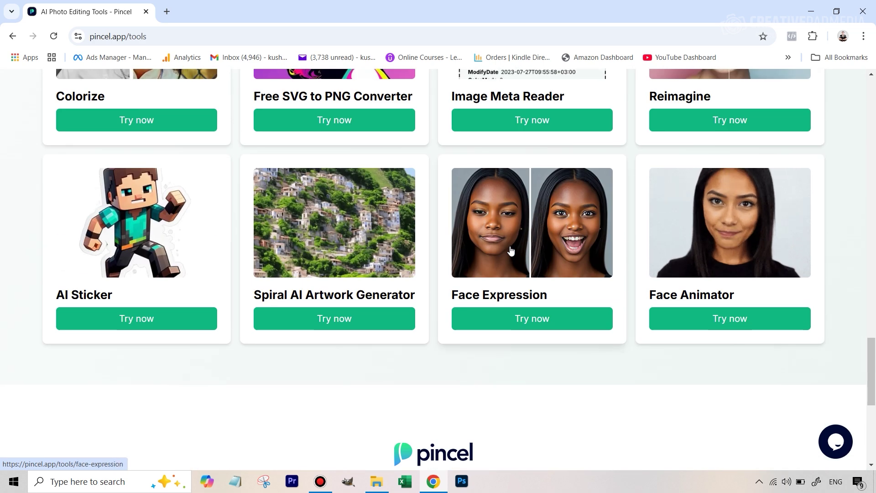
scroll(510, 250, "up", 4)
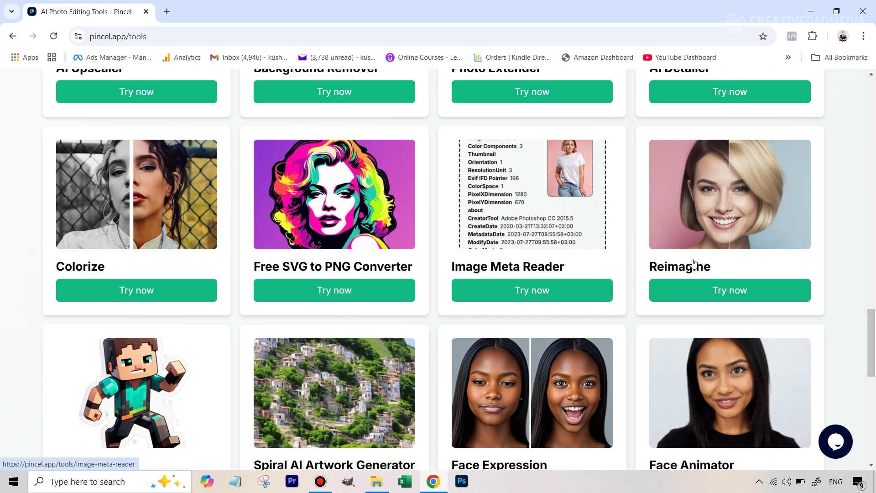
left_click(693, 295)
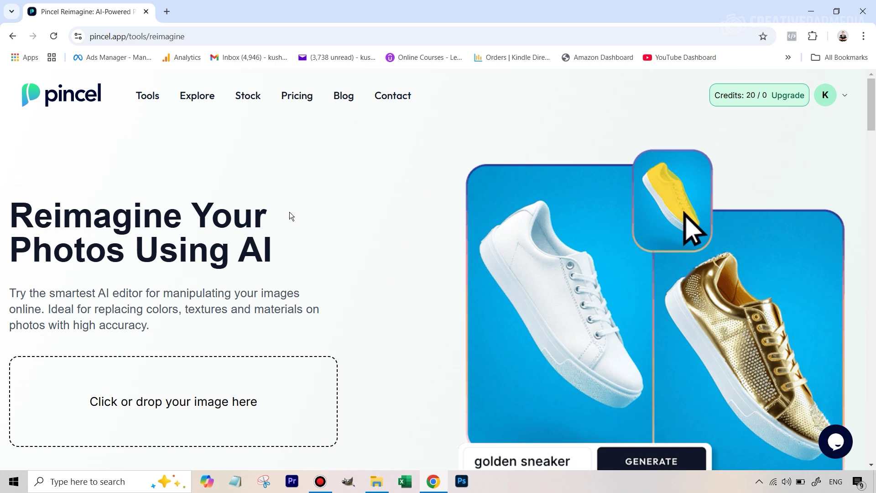
- Scroll down the Reimagine page to the image upload area
scroll(345, 200, "down", 1)
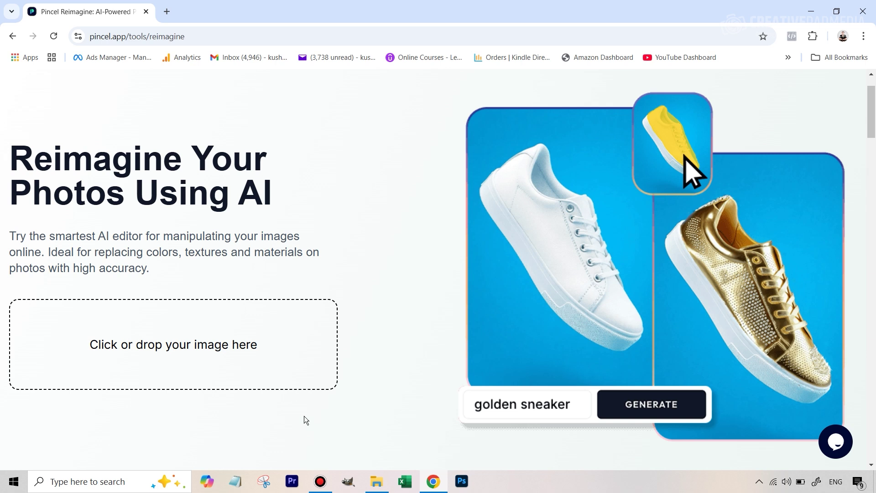
- Upload the brick-wall portrait, enlarge the brush, and mask both arms, chest and stomach in yellow
left_click(179, 345)
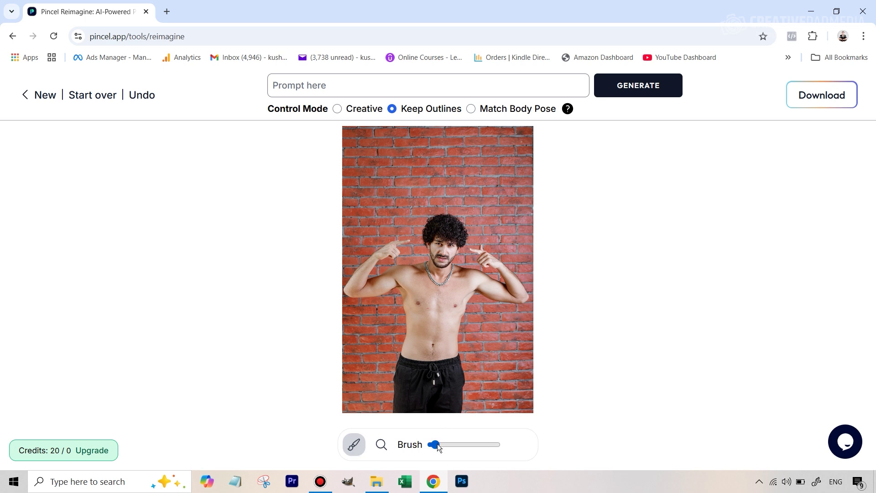
left_click_drag(434, 445, 457, 447)
left_click(375, 257)
mouse_move(370, 262)
left_mouse_down()
mouse_move(351, 288)
mouse_move(364, 280)
mouse_move(355, 295)
mouse_move(404, 271)
mouse_move(382, 278)
mouse_move(382, 287)
mouse_move(397, 277)
left_mouse_up()
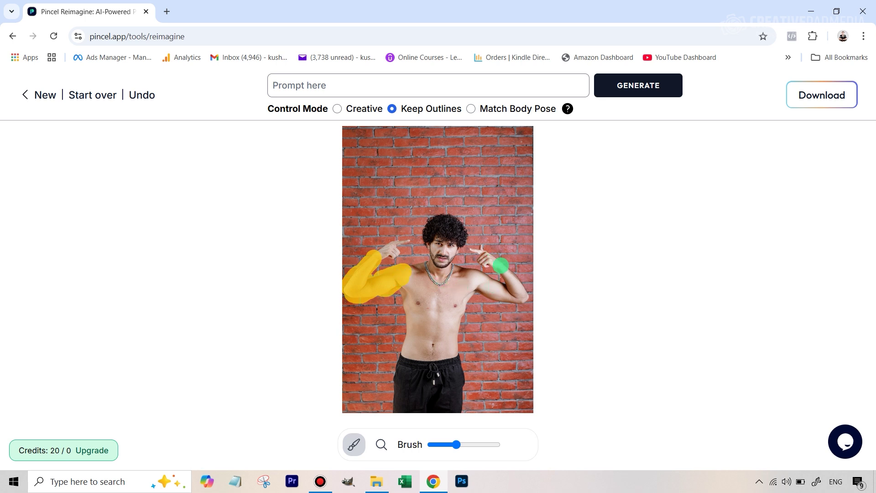
mouse_move(413, 284)
left_mouse_down()
mouse_move(403, 330)
mouse_move(442, 353)
mouse_move(436, 332)
mouse_move(461, 314)
mouse_move(459, 303)
mouse_move(415, 267)
mouse_move(469, 297)
mouse_move(502, 273)
left_mouse_up()
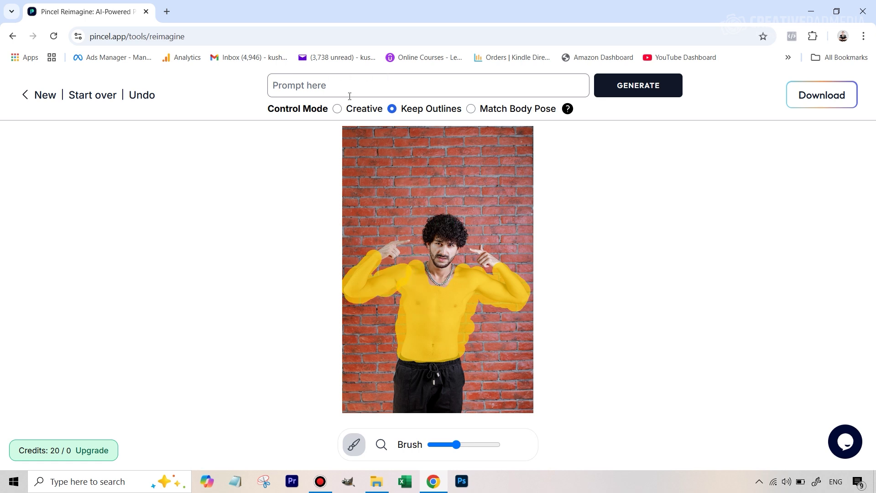
- Enter 'muscles' as the Reimagine prompt and check the control mode help
left_click(327, 85)
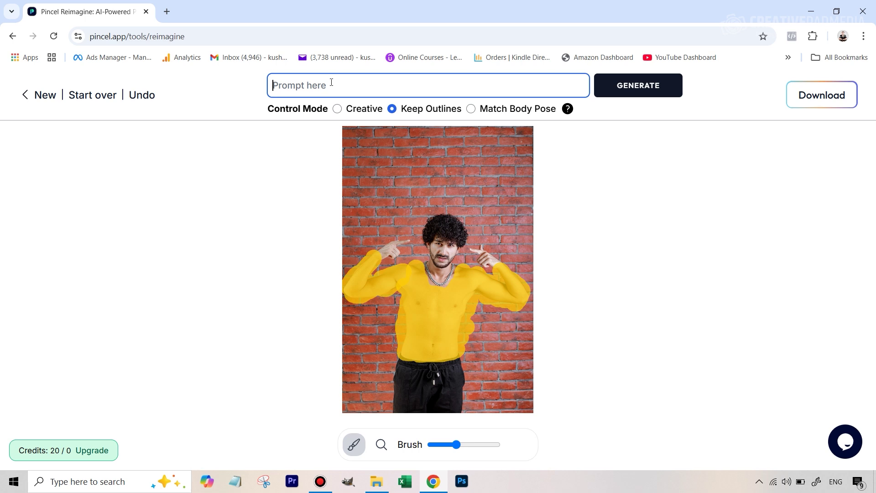
type("muscles")
- Generate the muscular reimagined version of the masked body
mouse_move(568, 110)
left_click(661, 91)
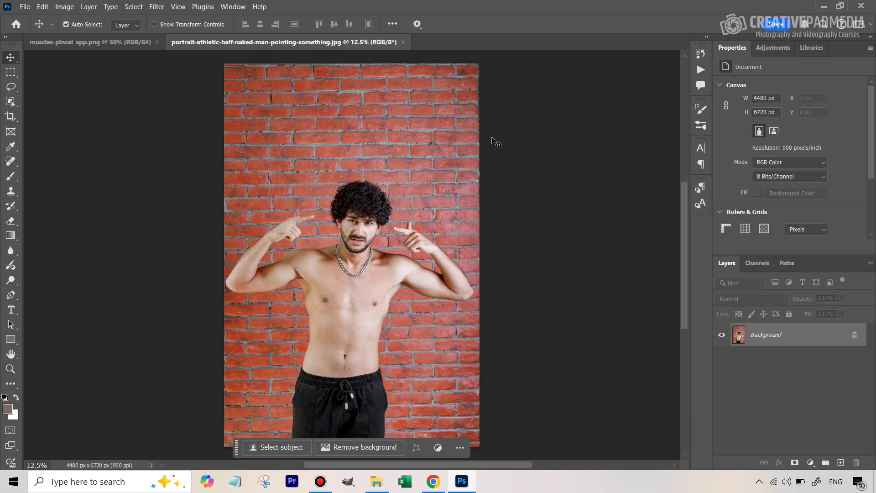
- Compare muscles-pincel_app.png with the original portrait and check its pixel dimensions in Image Size
left_click(116, 42)
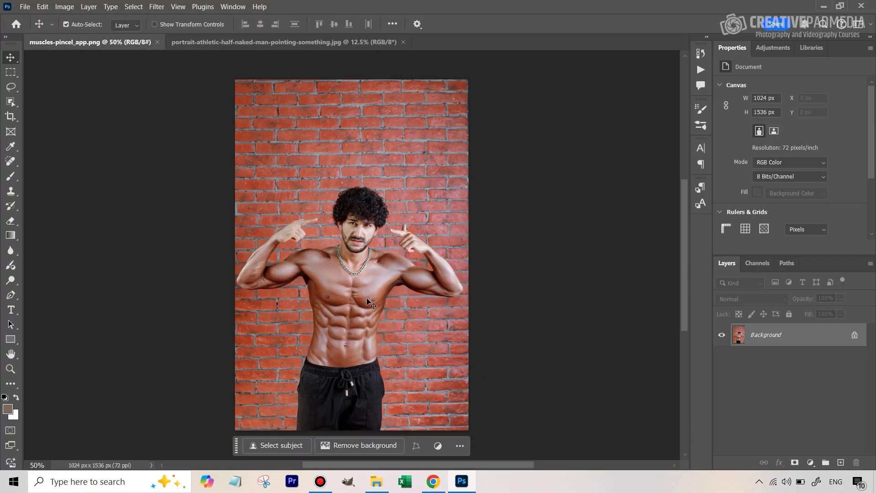
left_click(283, 45)
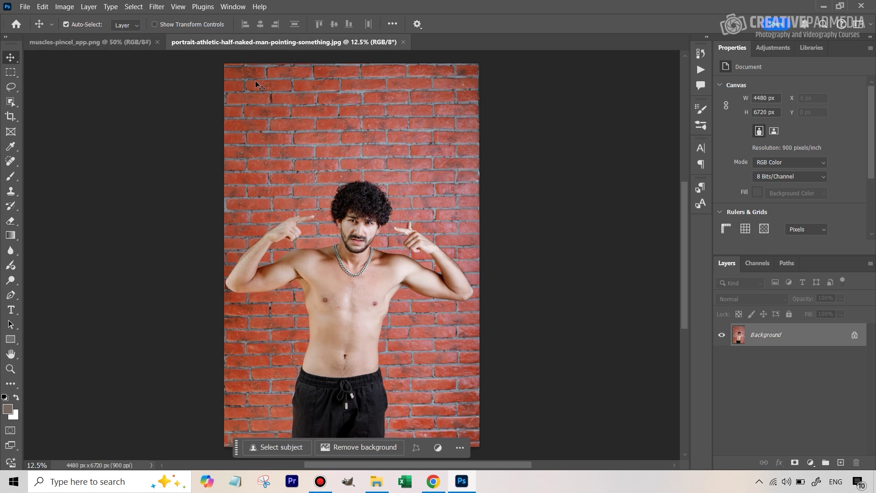
left_click(62, 45)
left_click(64, 7)
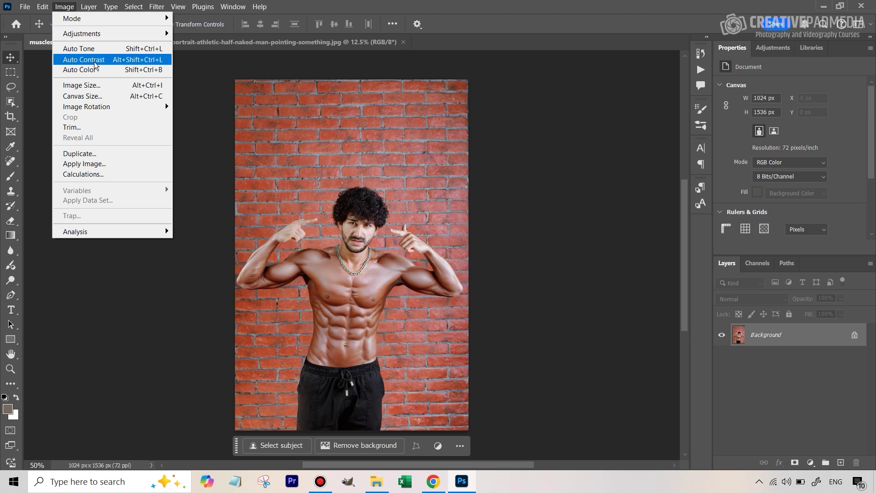
left_click(91, 88)
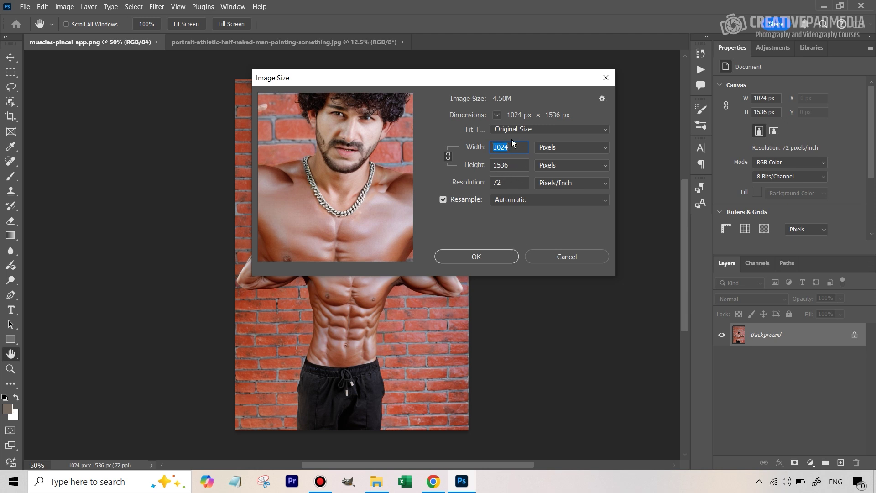
left_click(558, 256)
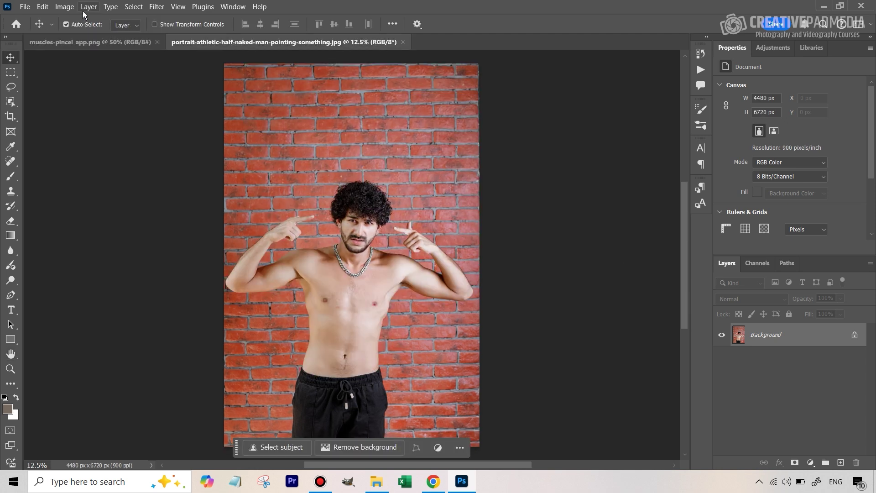
- Check the original portrait's Image Size (4480 × 6720 px, 900 ppi) without changing it
left_click(66, 7)
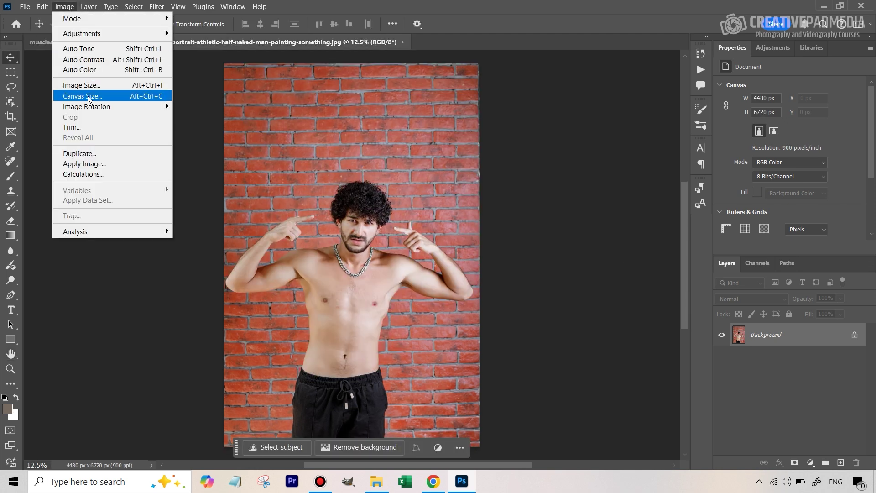
left_click(93, 87)
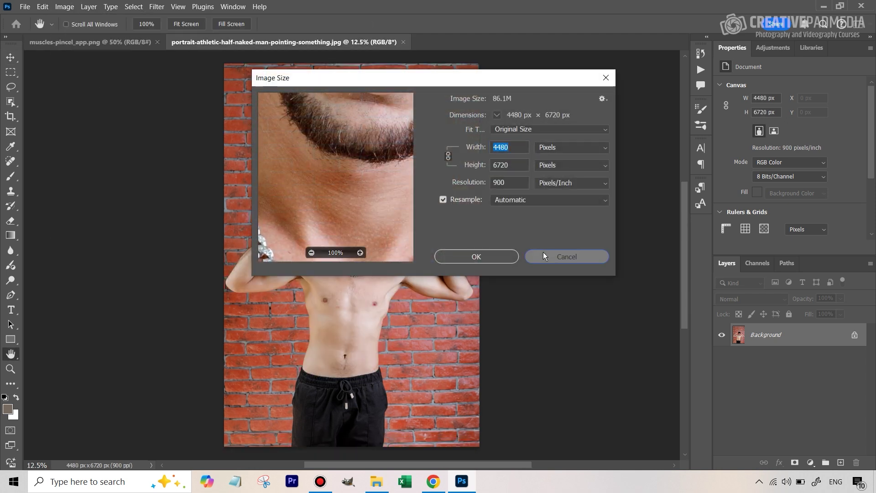
left_click(536, 256)
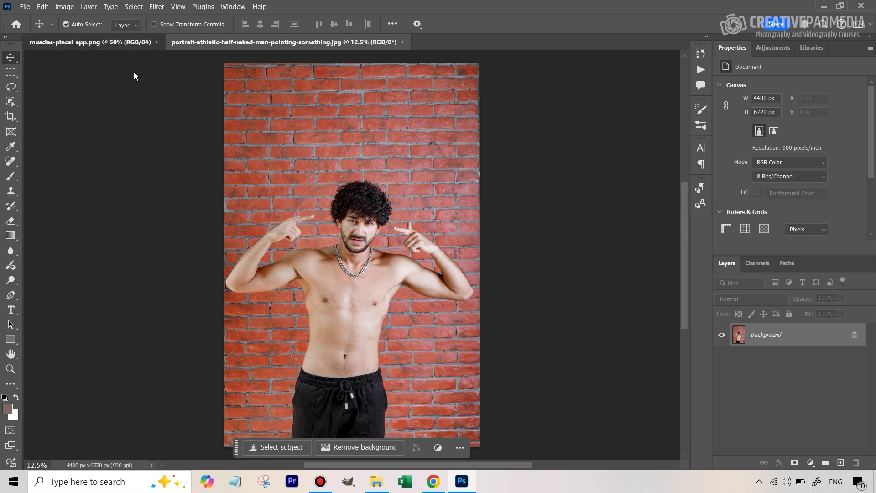
- Resize the original portrait to 1024 px wide (1536 px high) and fit it to the window
key("ctrl+Tab")
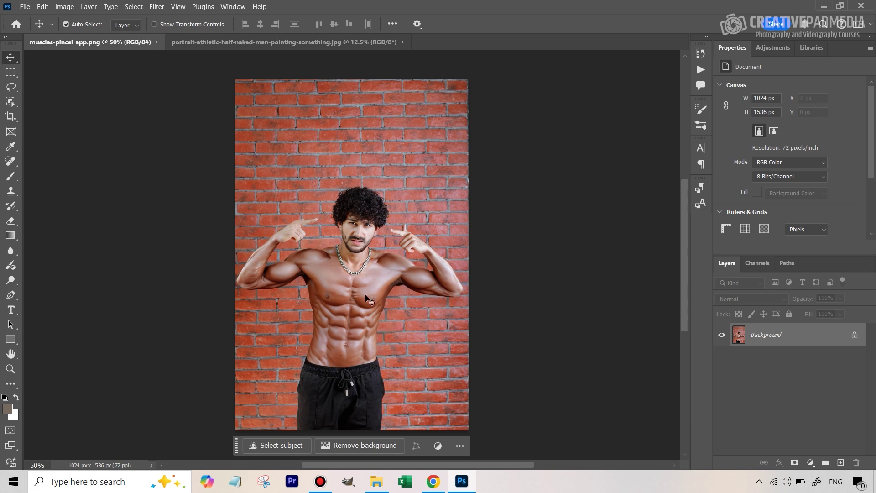
left_click(274, 41)
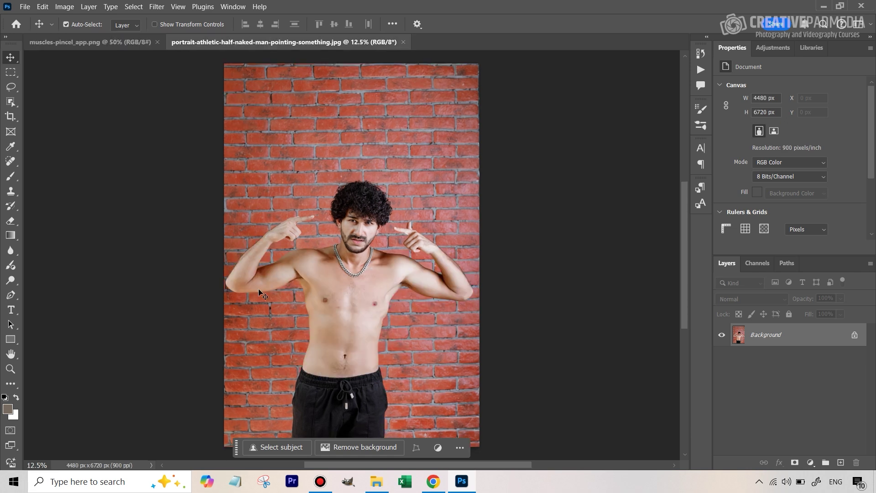
left_click(66, 6)
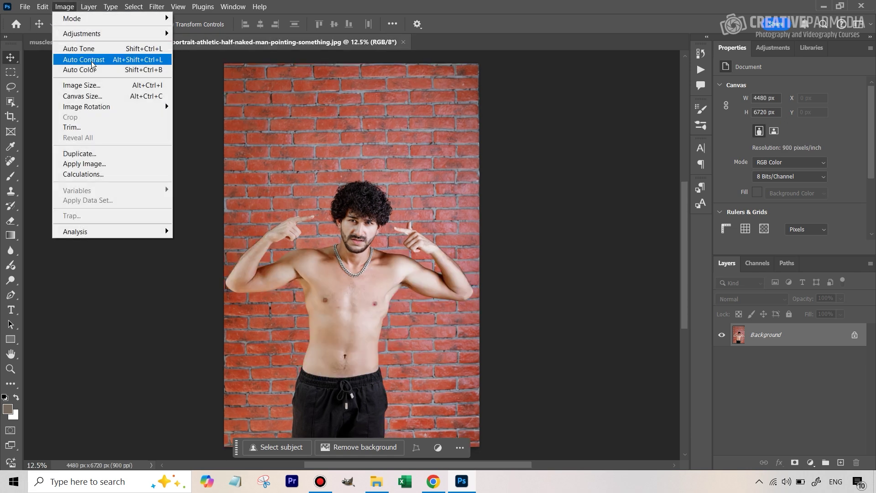
left_click(100, 87)
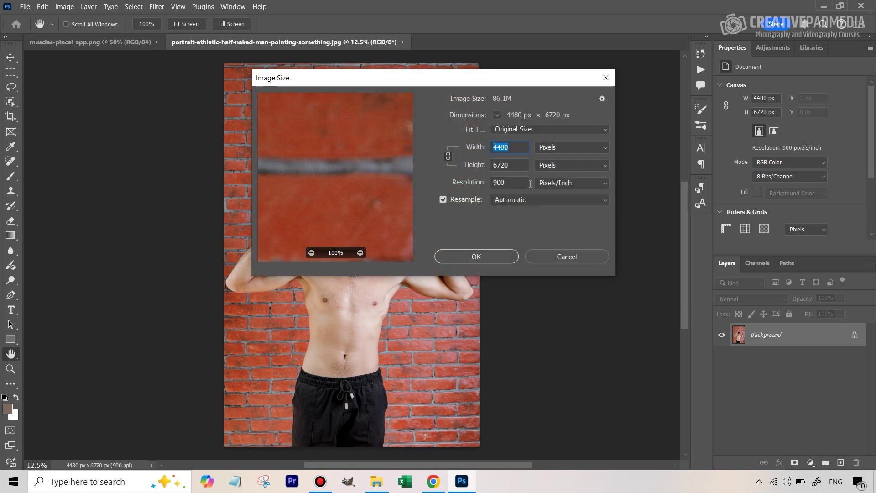
type("1")
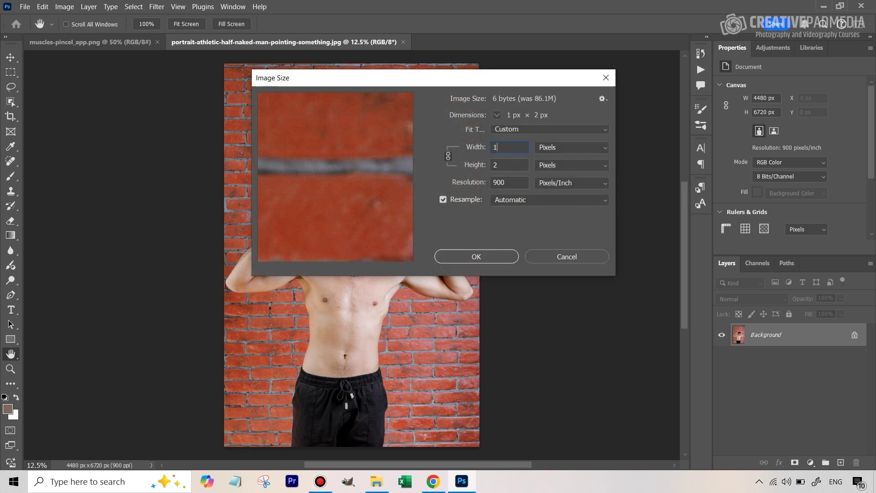
type("024")
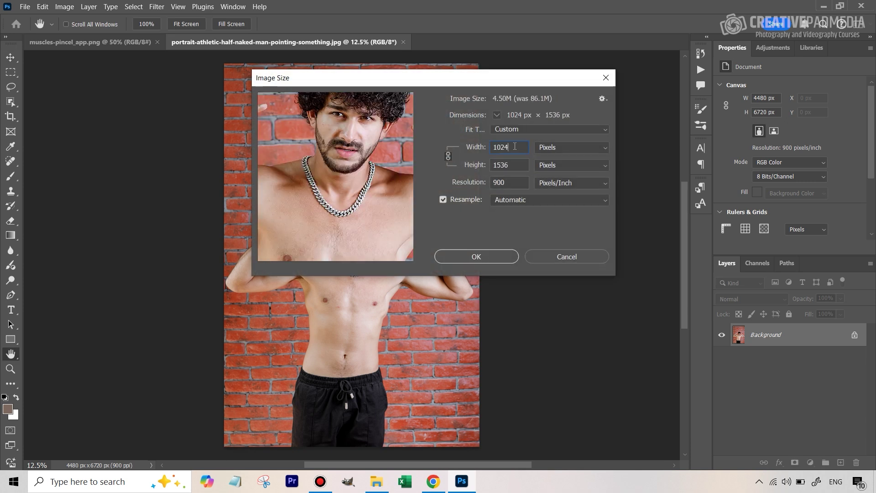
left_click(486, 260)
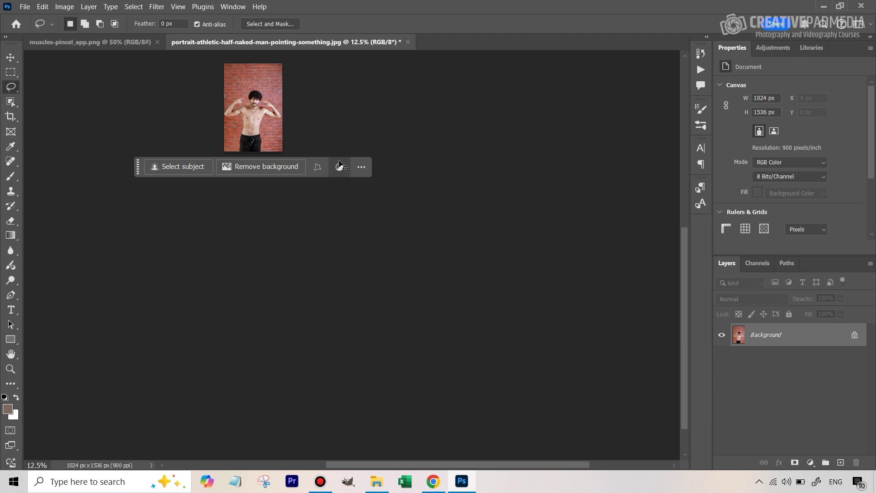
key("ctrl+0")
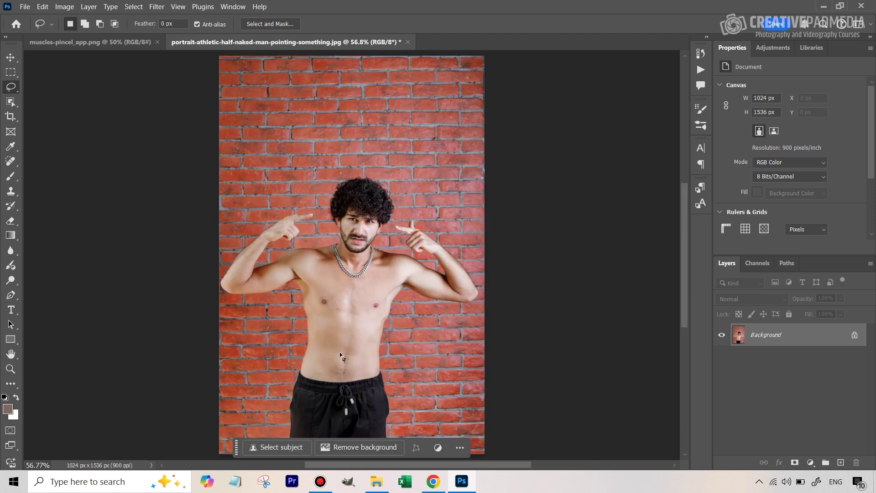
- Reopen Image Size to confirm the portrait is now 1024 × 1536 px
left_click(64, 7)
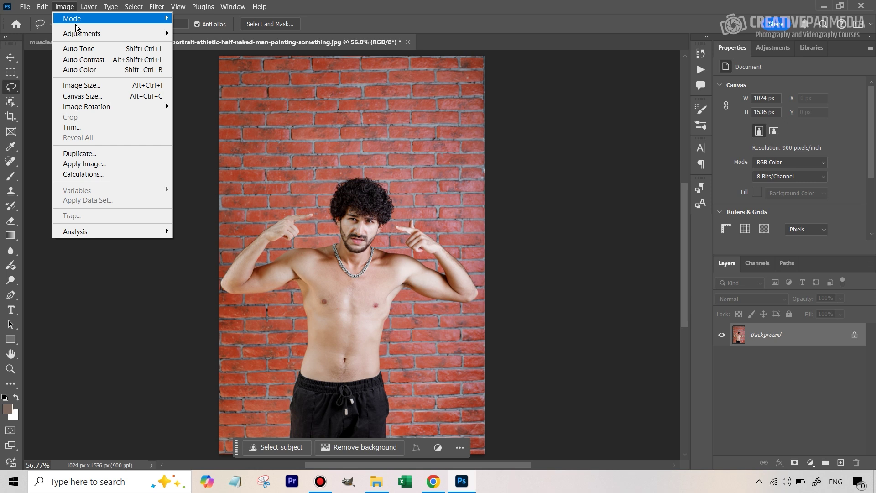
left_click(97, 87)
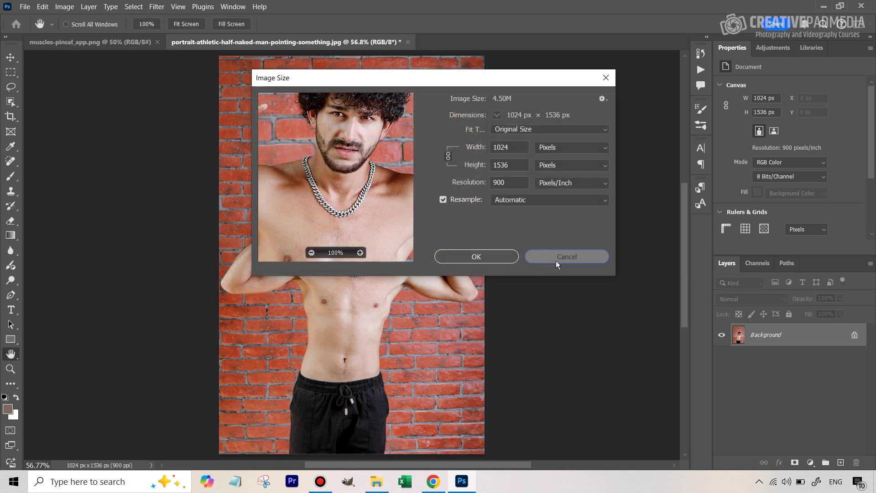
left_click(564, 259)
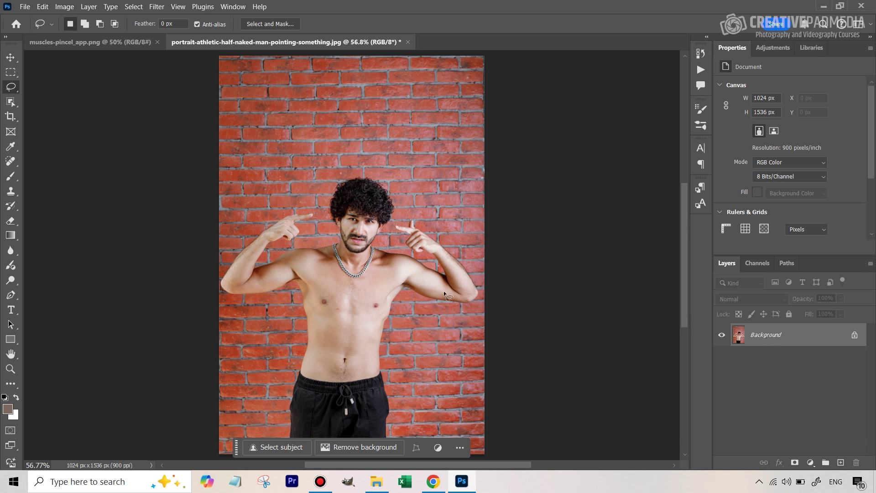
- Duplicate the portrait's Background layer into the muscles-pincel_app.png document
right_click(768, 338)
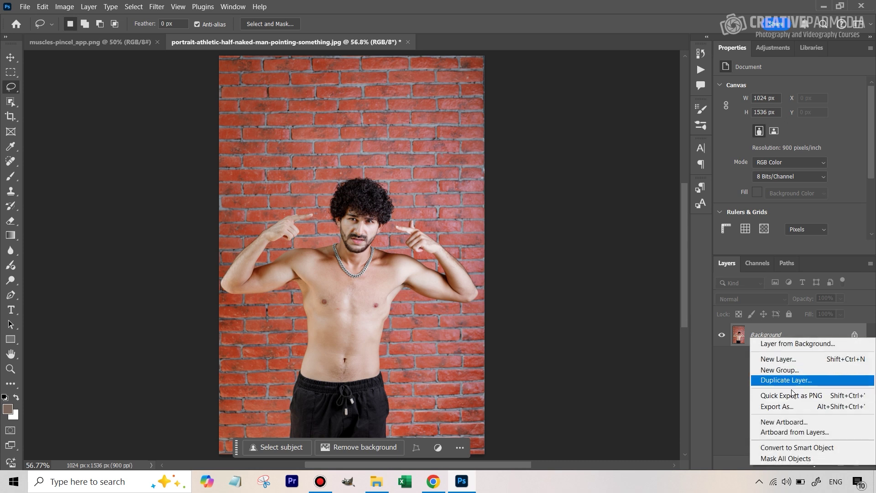
left_click(780, 380)
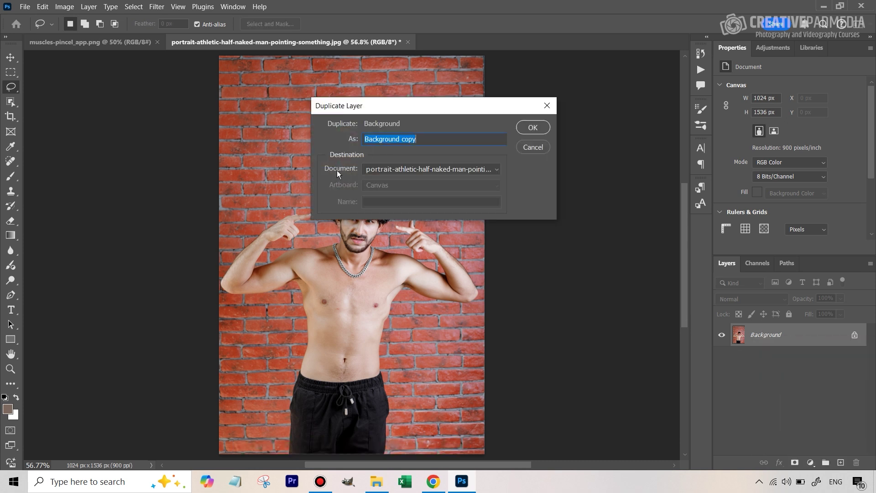
left_click(394, 170)
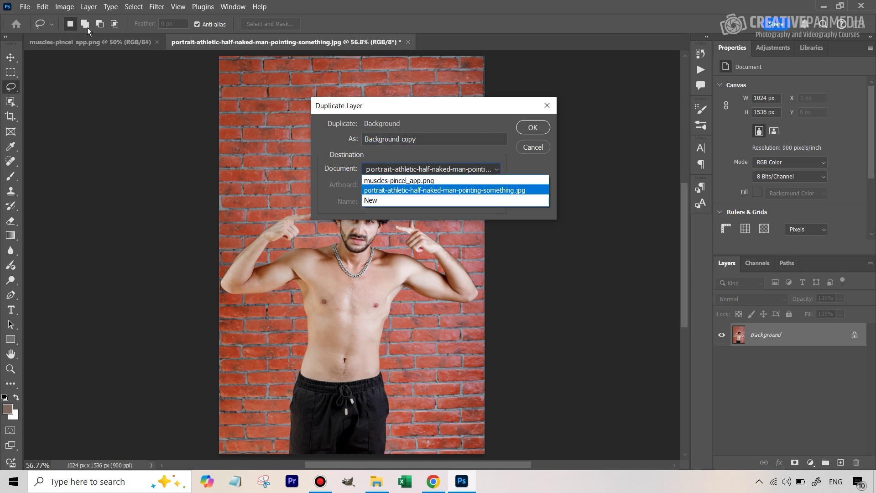
left_click(429, 181)
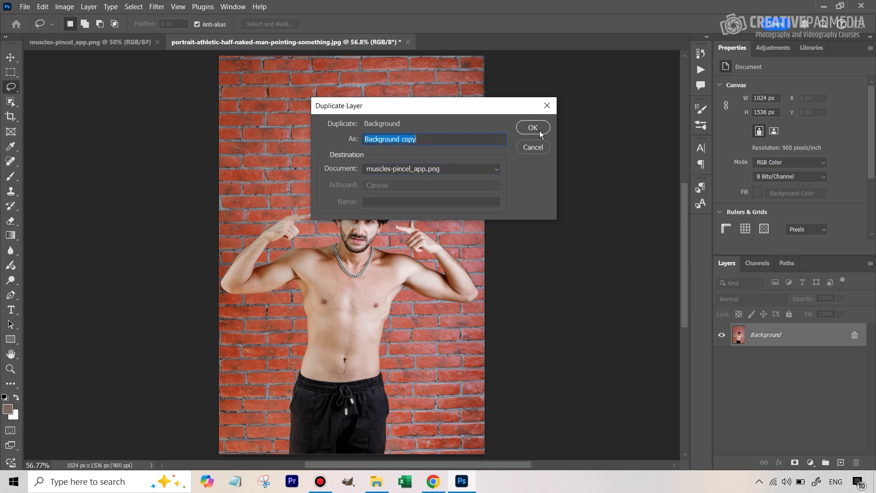
left_click(530, 128)
- In muscles-pincel_app.png, toggle Background copy to compare versions, leaving it hidden
left_click(106, 42)
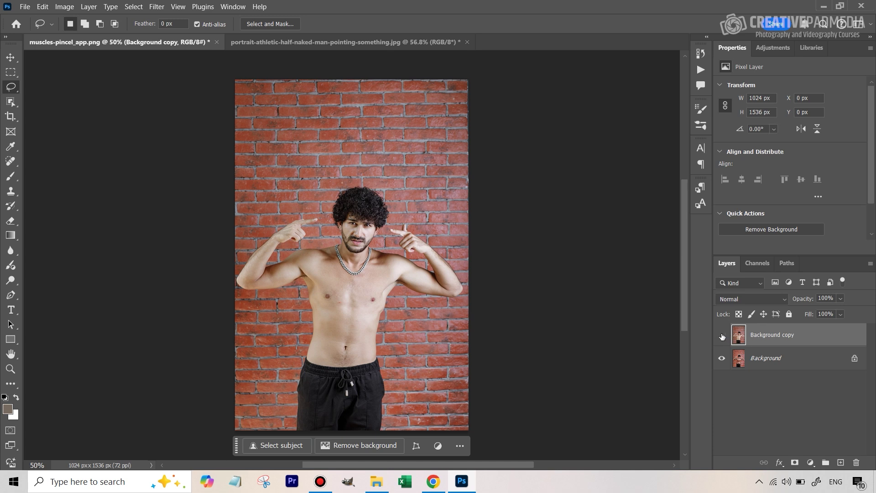
left_click(721, 336)
left_click(721, 336)
left_click(721, 336)
left_click(721, 336)
left_click(721, 336)
left_click(721, 335)
left_click(721, 335)
left_click(721, 335)
left_click(721, 334)
left_click(720, 334)
left_click(721, 335)
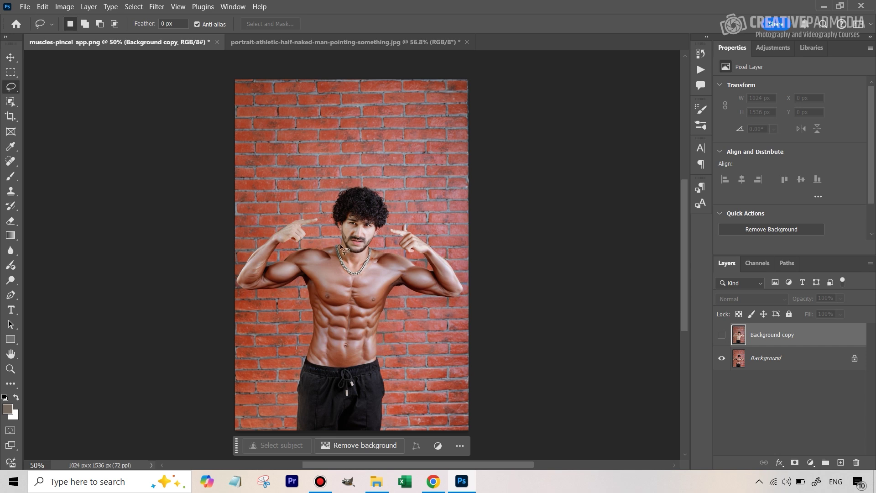
- Show Background copy, add a layer mask, and invert it so the muscular image shows through
left_click(721, 334)
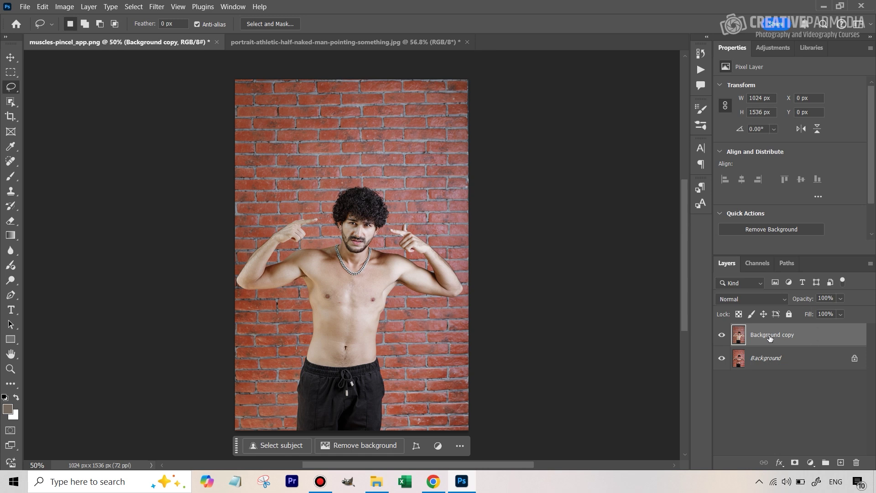
left_click(794, 462)
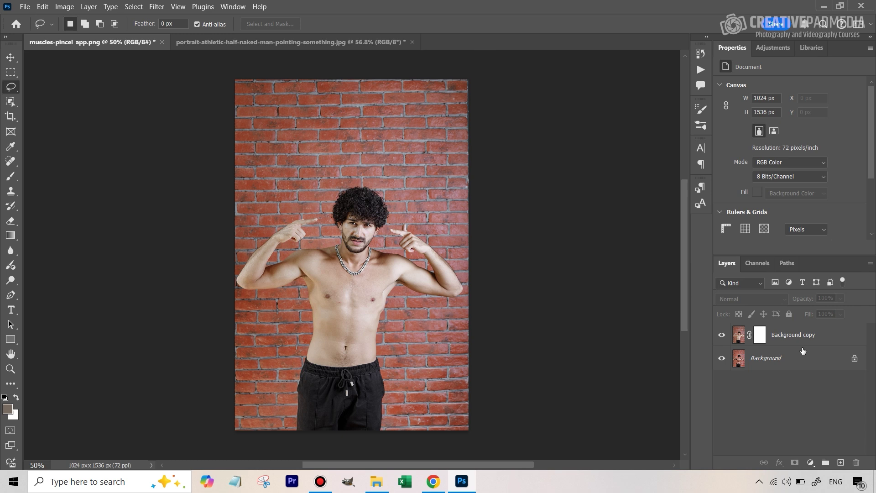
left_click(765, 336)
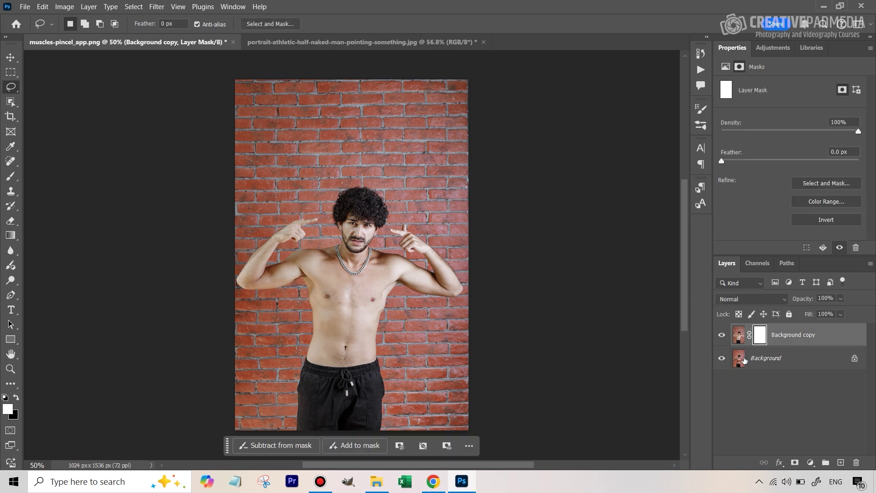
left_click(820, 220)
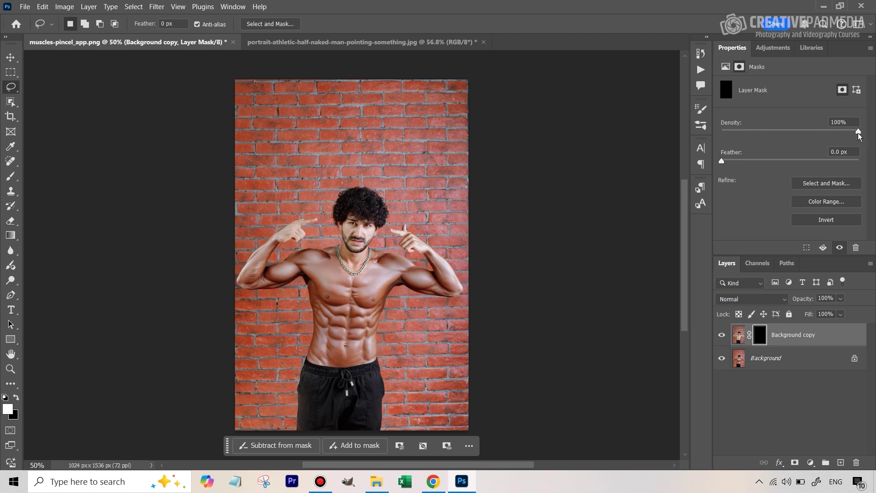
- Adjust the Background copy mask's Density slider until it settles at 61%
left_click_drag(858, 131, 702, 134)
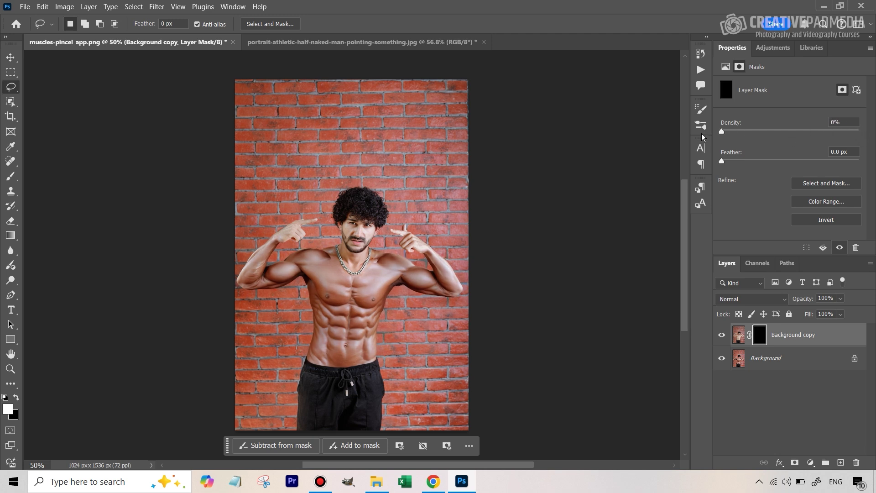
left_click(731, 130)
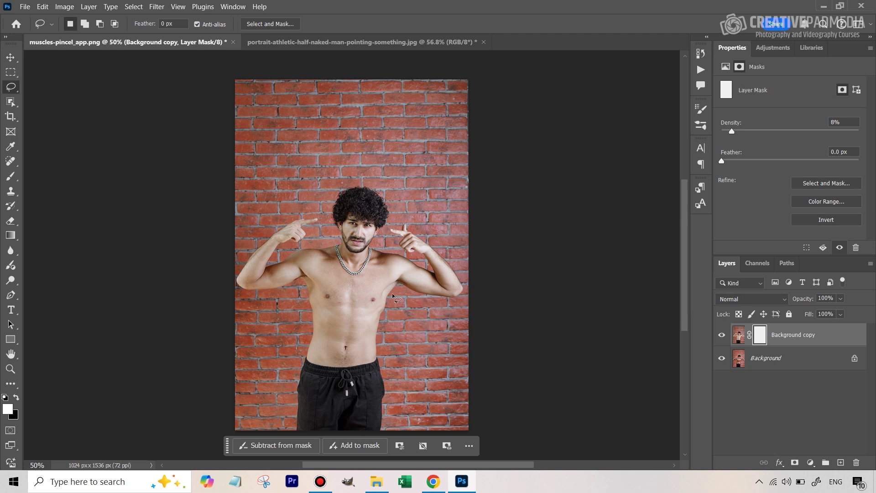
left_click_drag(736, 131, 767, 130)
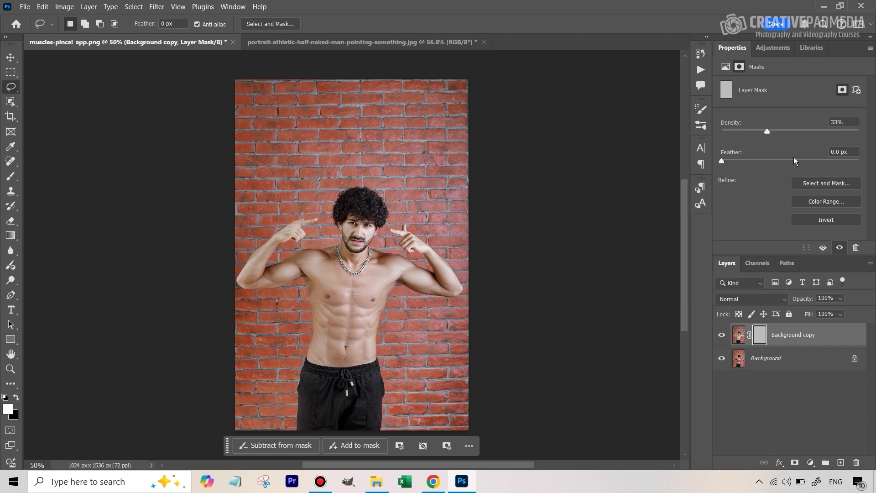
left_click(782, 132)
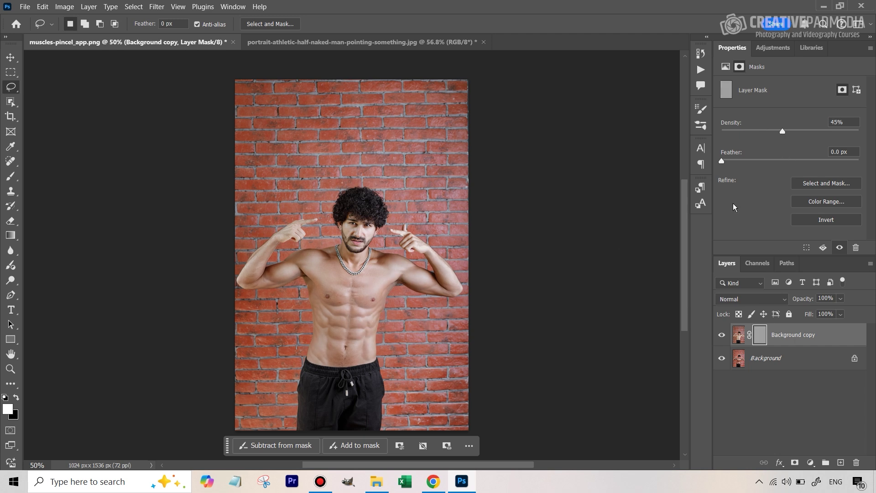
left_click_drag(788, 132, 798, 134)
left_click(804, 131)
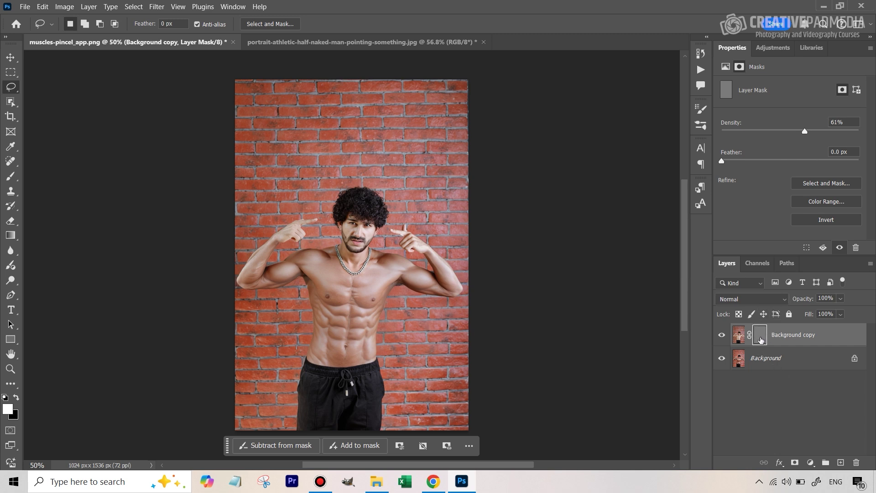
- Disable and then re-enable the layer mask on 'Background copy' to compare the blend
right_click(760, 340)
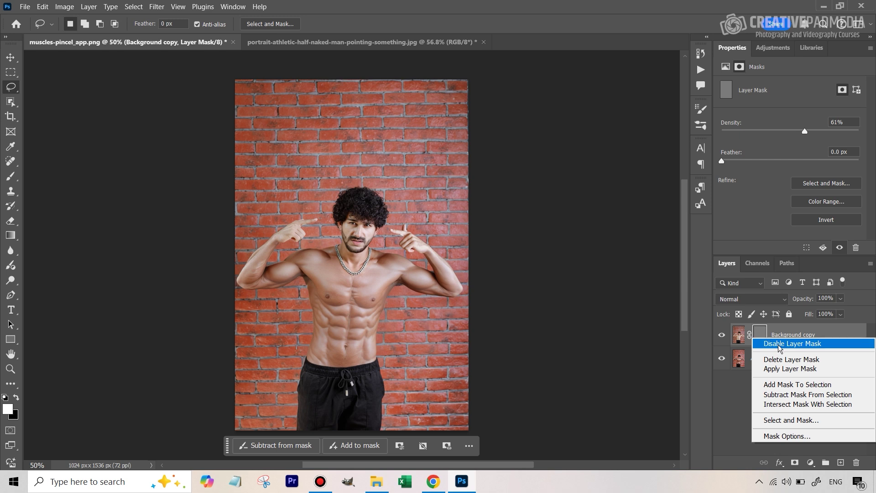
left_click(779, 343)
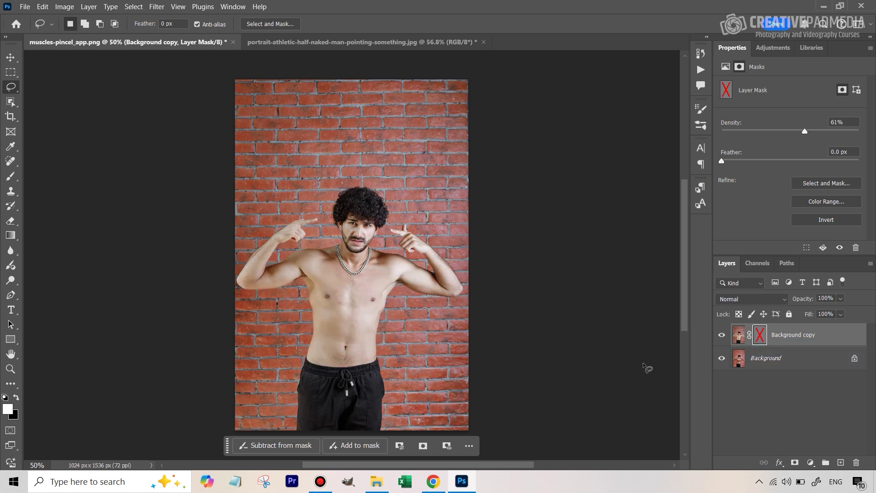
right_click(759, 339)
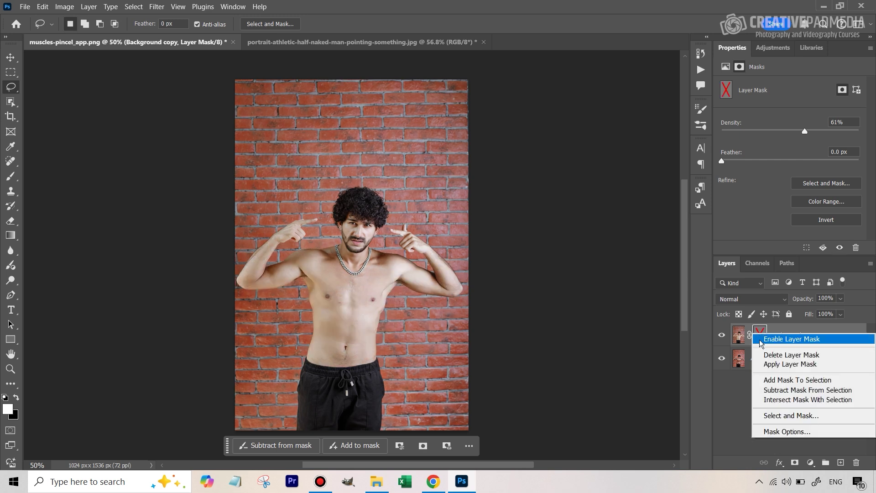
left_click(768, 343)
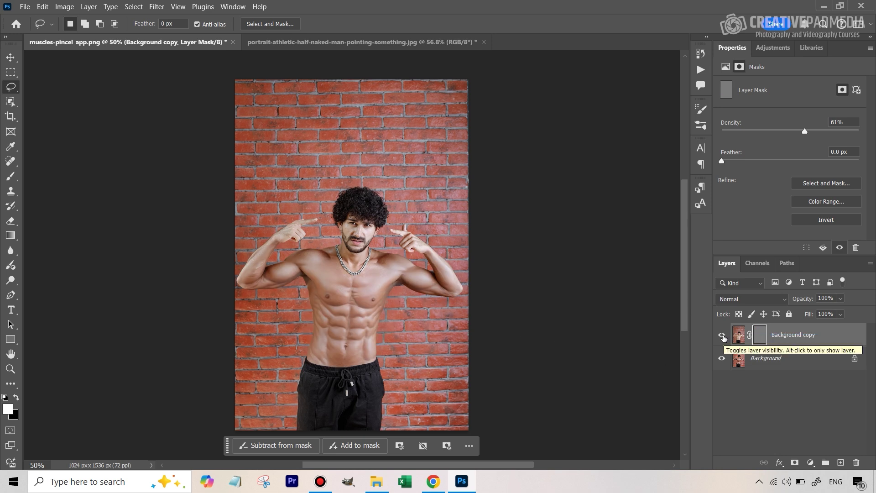
- Hide and show the copy layer to compare, then set the mask density to 55%
left_click(722, 336)
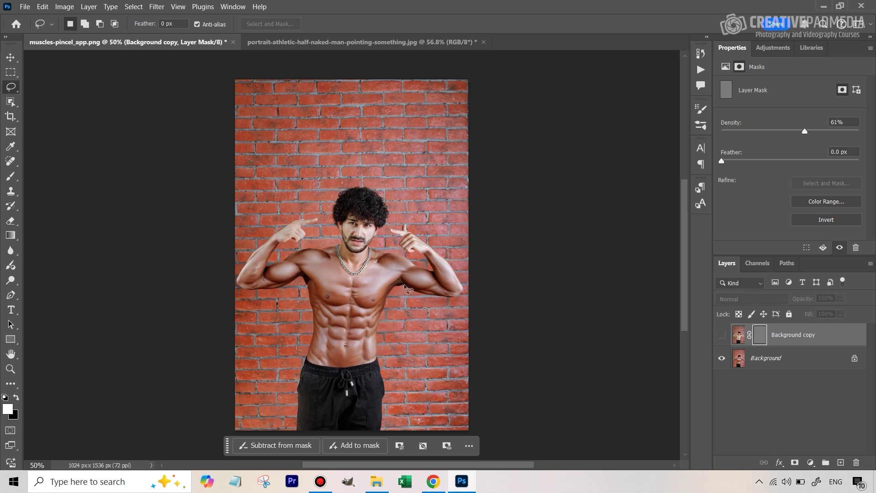
left_click(721, 335)
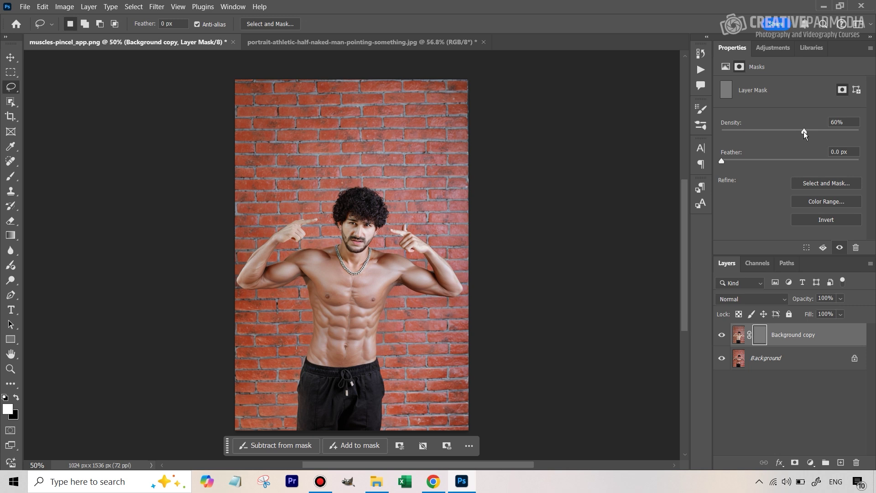
left_click_drag(801, 132, 796, 133)
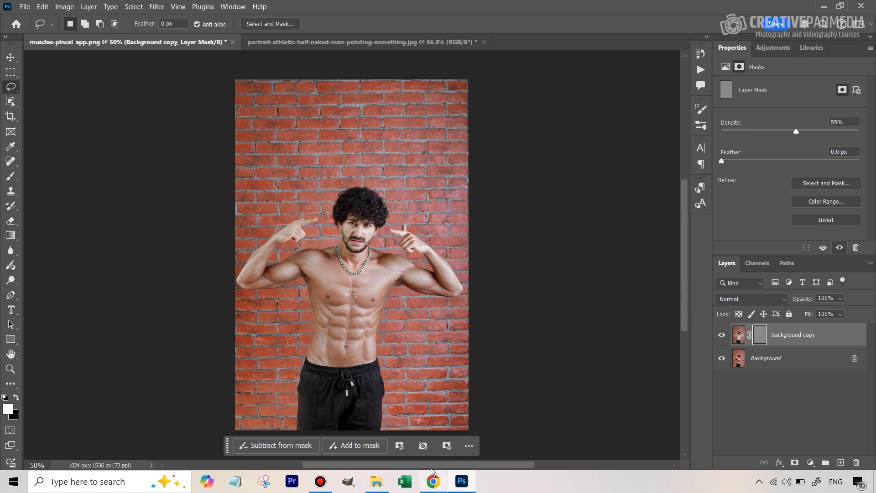
- Back in Chrome, open Pincel's pricing page to the Starter Free, Creator $19, Premium $49 and Restless $99 plans
left_click(433, 483)
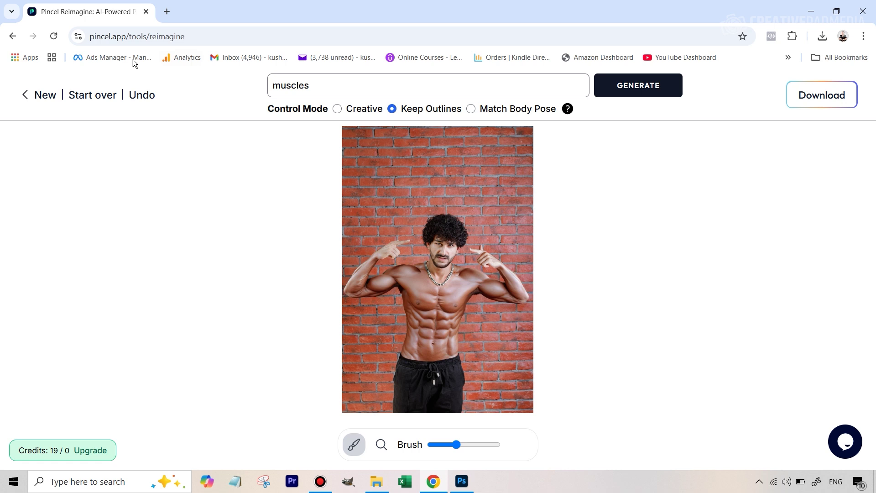
left_click(26, 95)
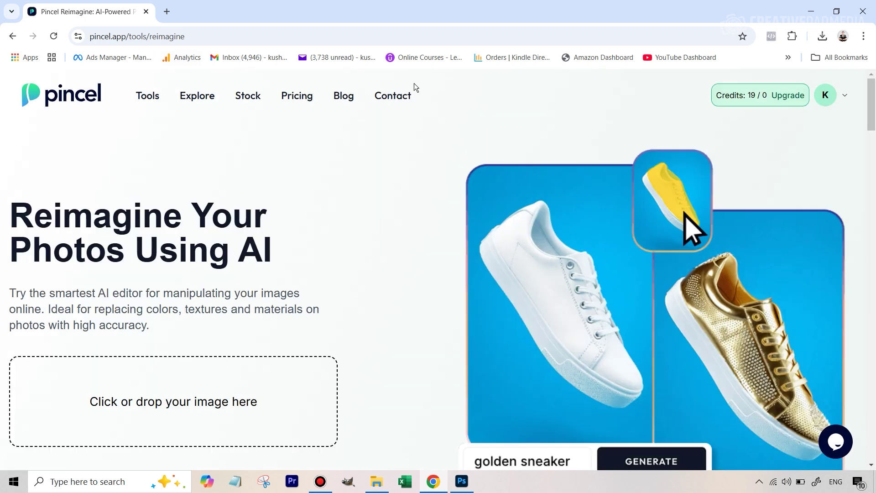
left_click(291, 95)
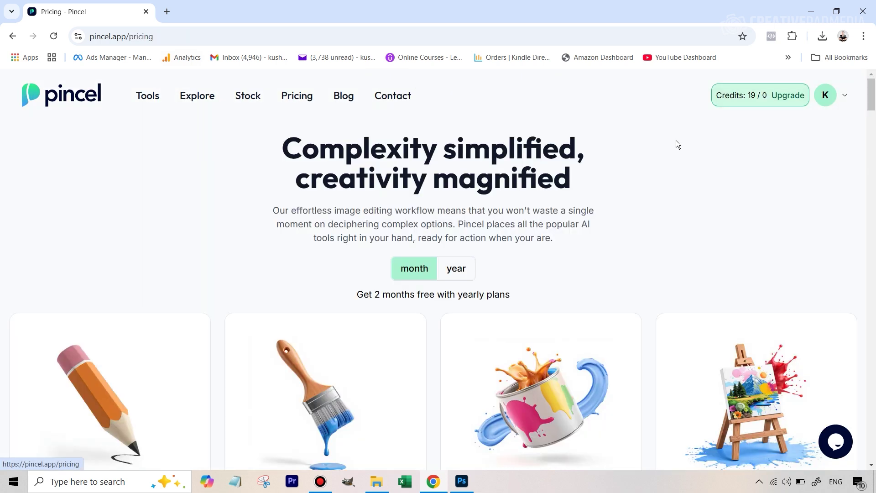
scroll(470, 303, "down", 5)
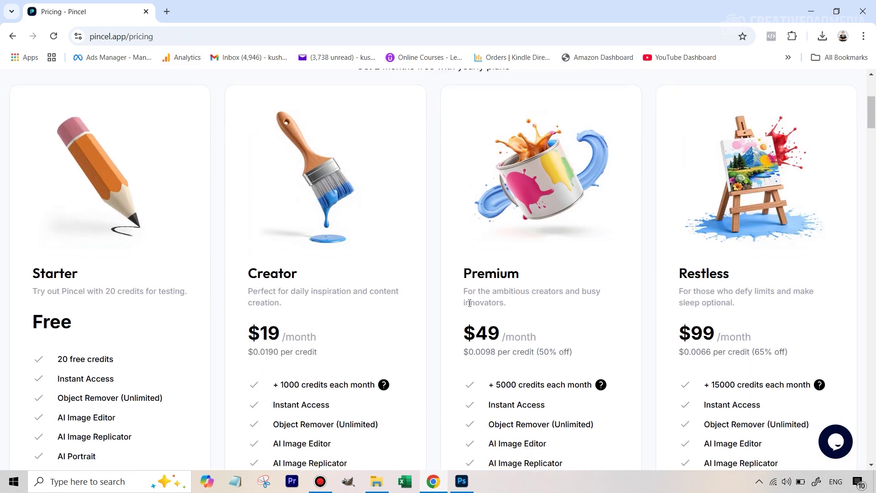
scroll(469, 303, "down", 3)
scroll(469, 303, "up", 3)
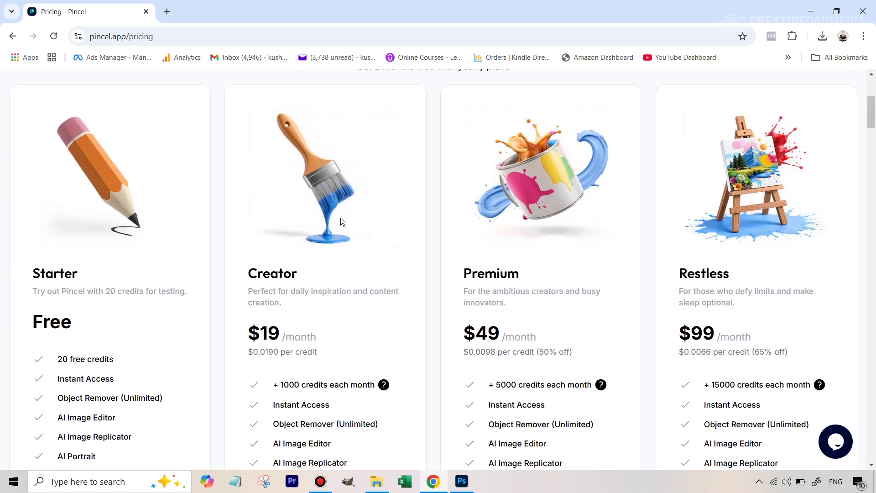
scroll(345, 223, "down", 2)
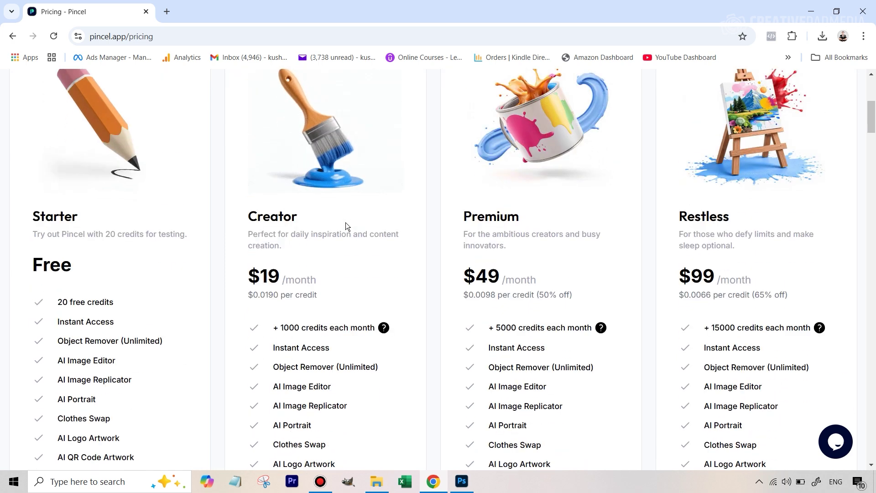
scroll(346, 223, "up", 2)
scroll(94, 242, "down", 2)
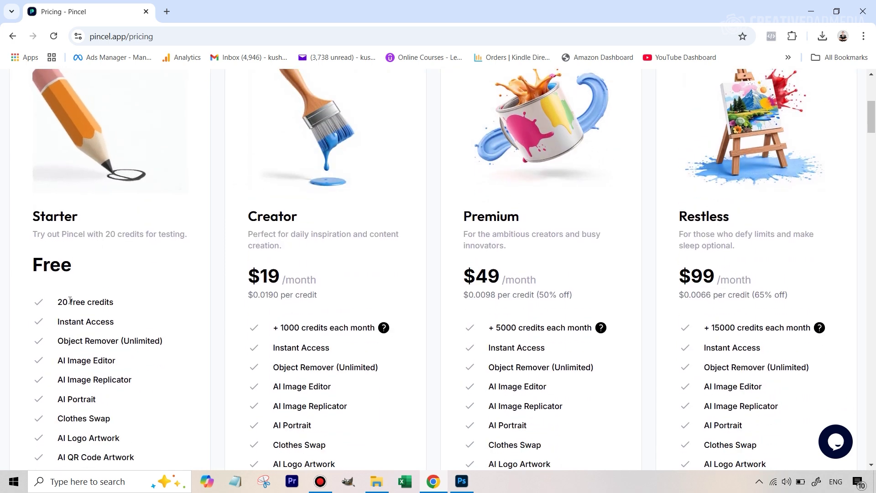